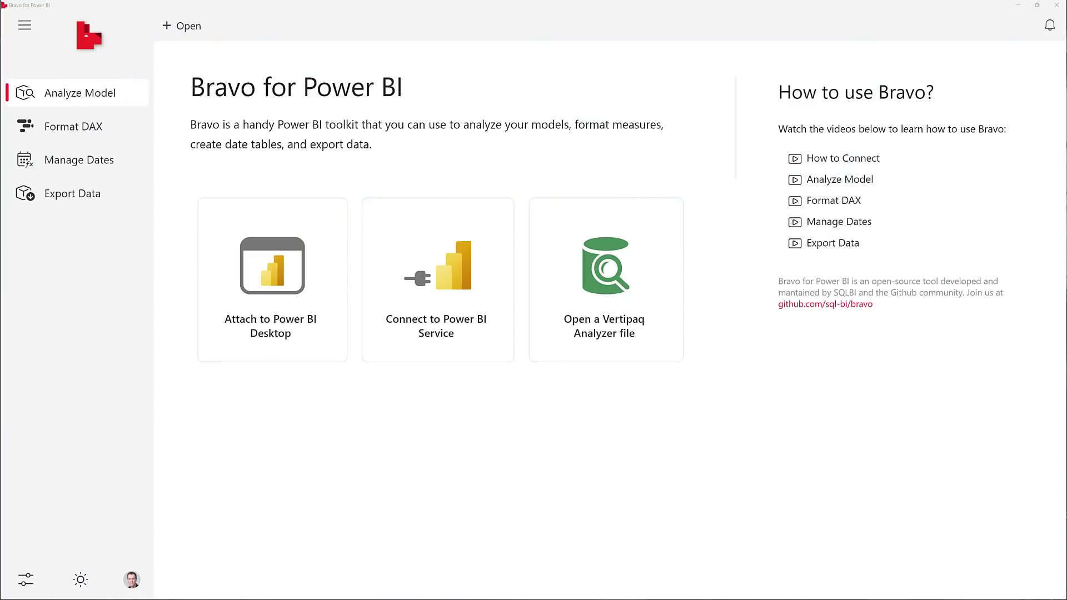
# - Switch Bravo to the dark theme and browse the Manage Dates interval, date table, holidays and time intelligence settings
pyautogui.click(81, 579)
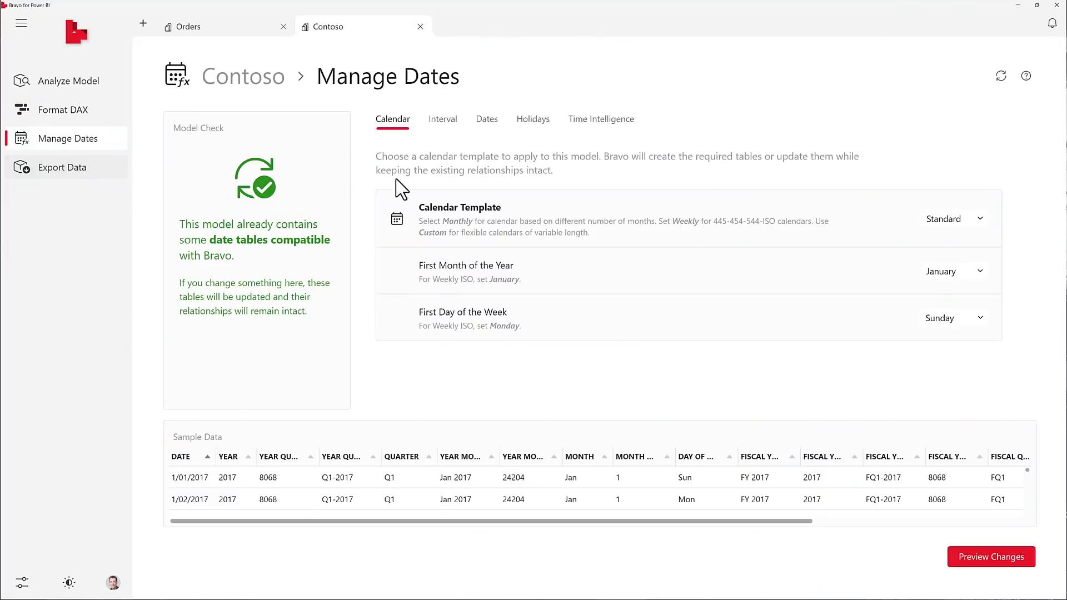
pyautogui.click(445, 121)
pyautogui.click(494, 119)
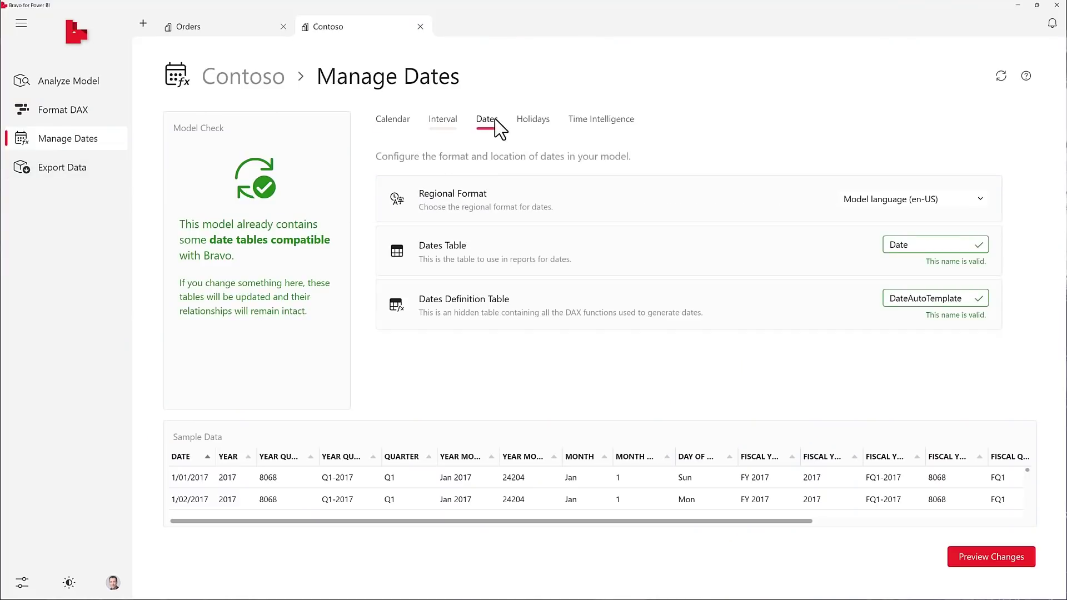
pyautogui.click(532, 123)
pyautogui.click(593, 121)
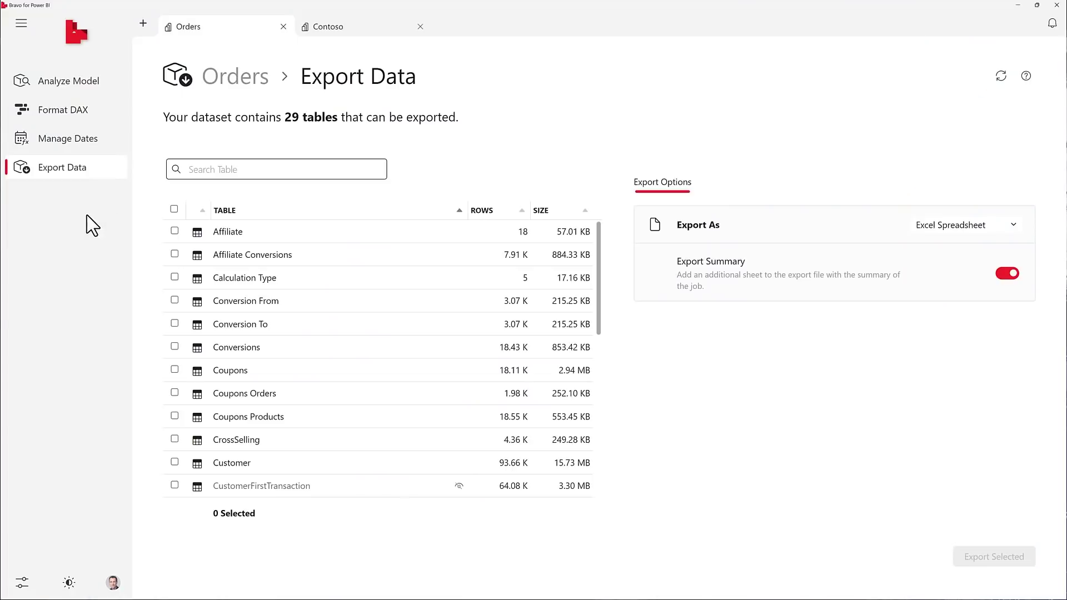
# - On Export Data, change the export format to CSV, then back to Excel Spreadsheet
pyautogui.click(945, 228)
pyautogui.click(944, 254)
pyautogui.click(947, 225)
pyautogui.click(944, 241)
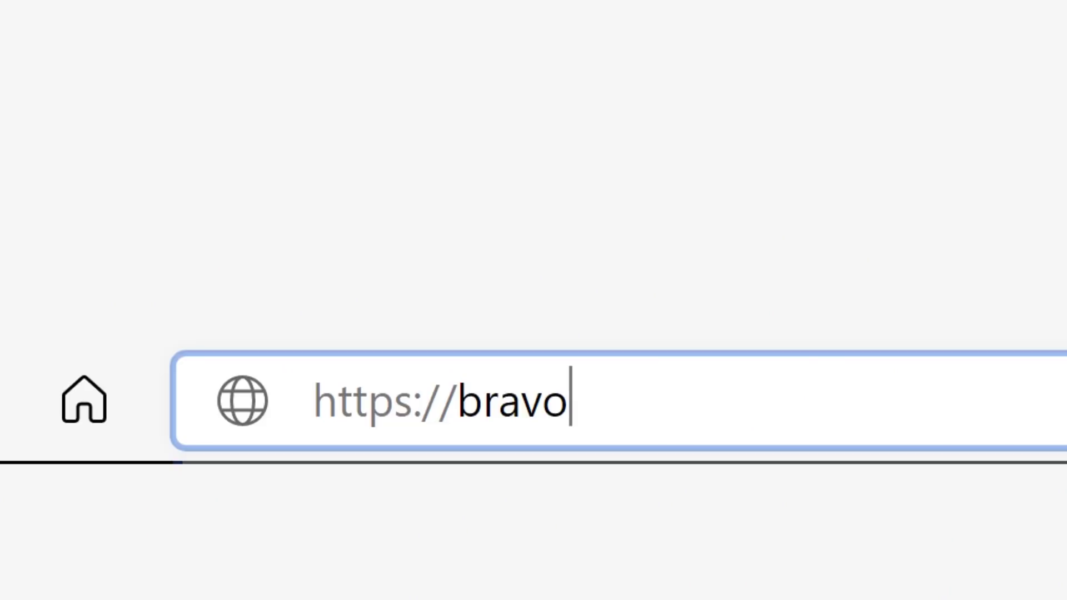
pyautogui.write('.bi')
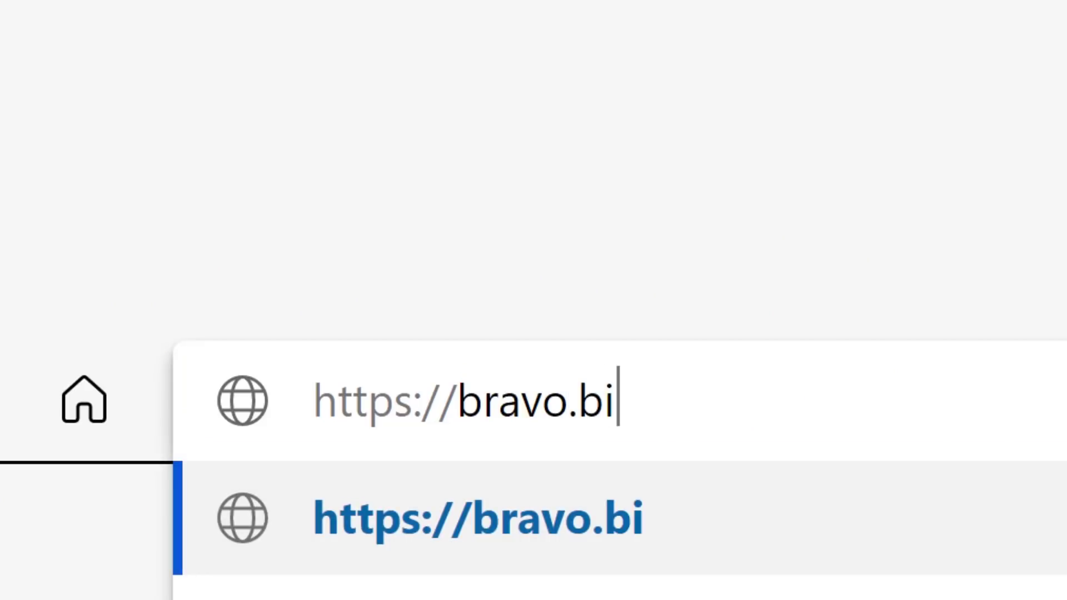
pyautogui.press('Return')
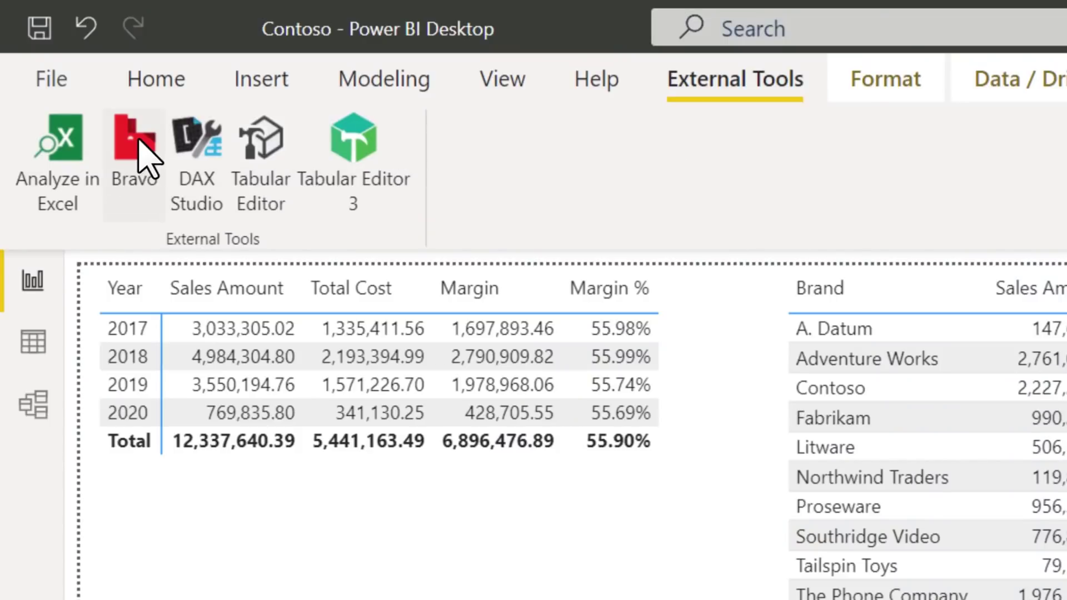
# - Launch Bravo from Power BI Desktop on the Contoso model and open the Orders report alongside
pyautogui.click(139, 142)
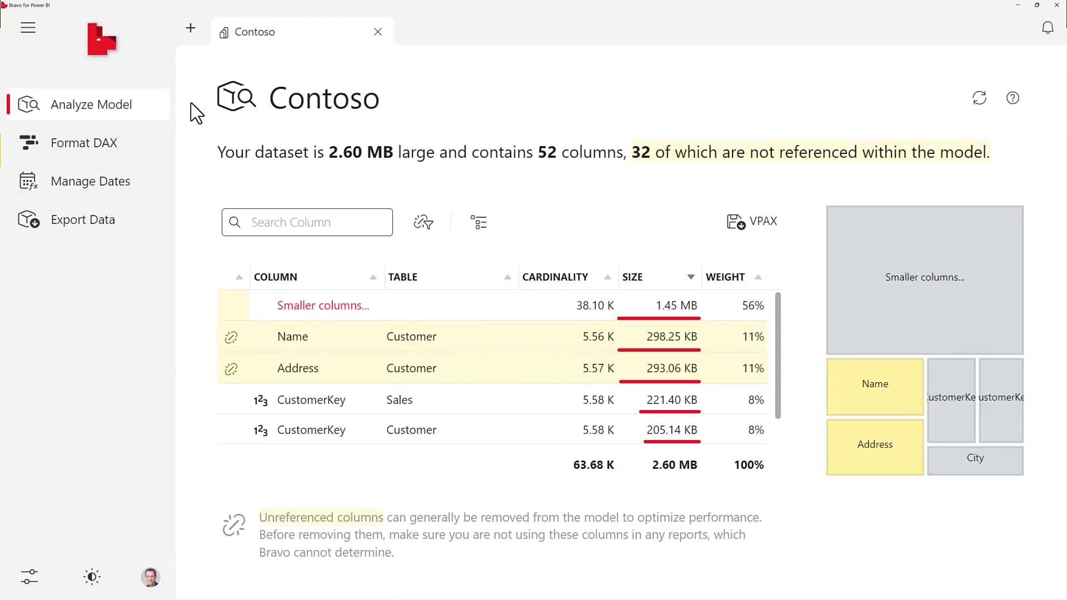
pyautogui.click(190, 27)
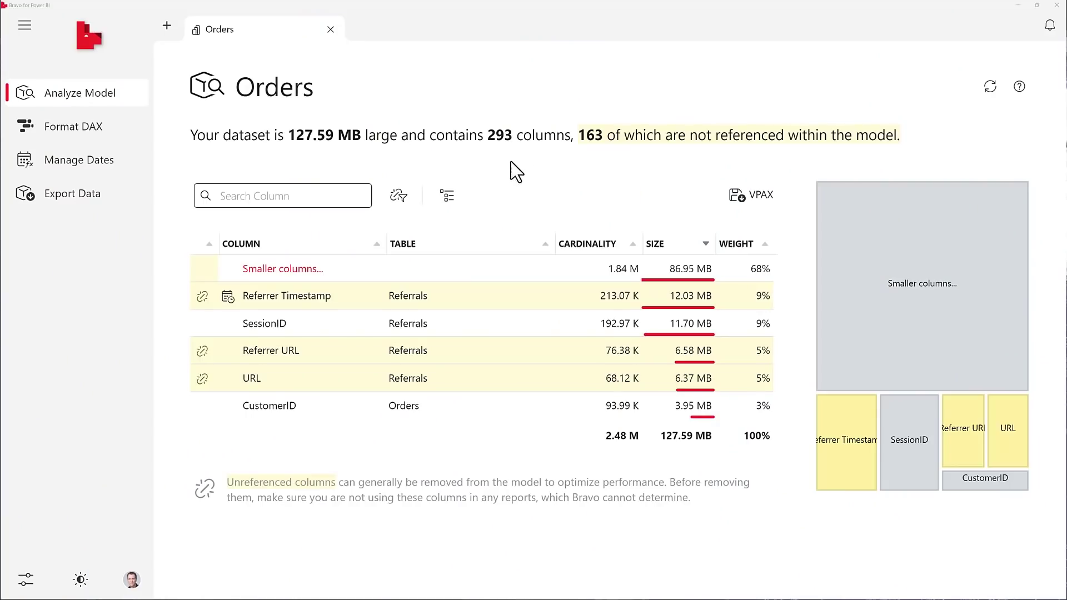
# - Group Orders columns by table, expanding Smaller columns and the Referrals table
pyautogui.click(448, 196)
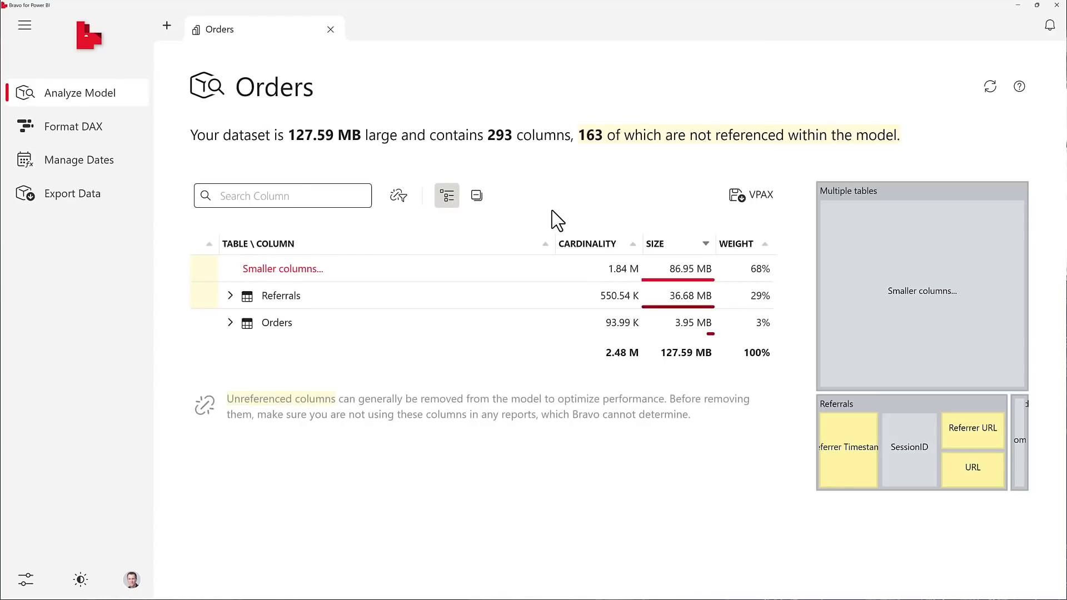
pyautogui.click(309, 268)
pyautogui.click(230, 270)
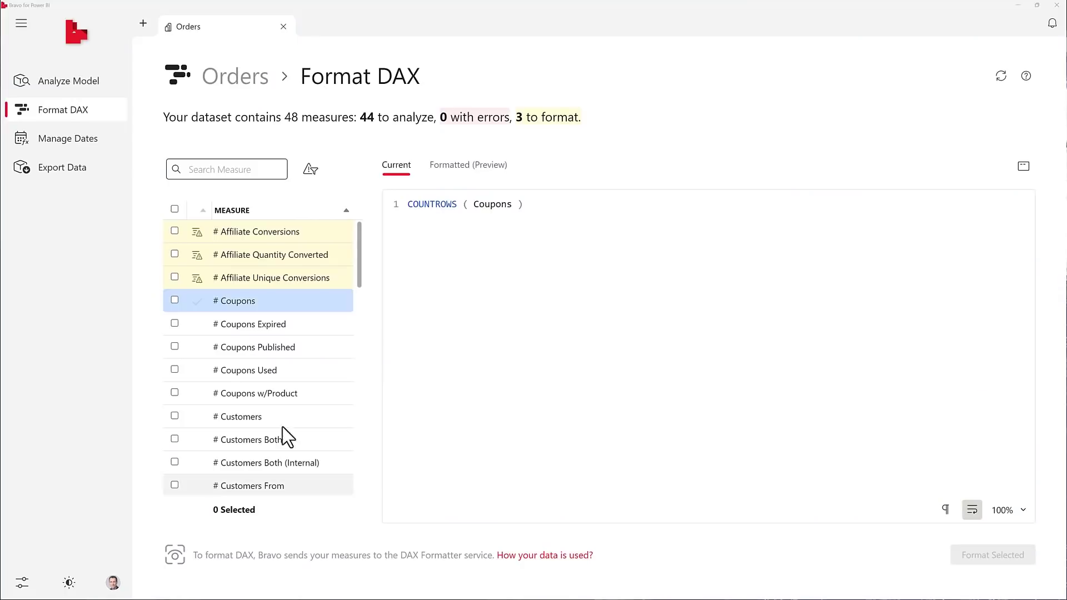
# - Preview # Affiliate Conversions formatted, comparing the code side by side and then stacked
pyautogui.click(249, 230)
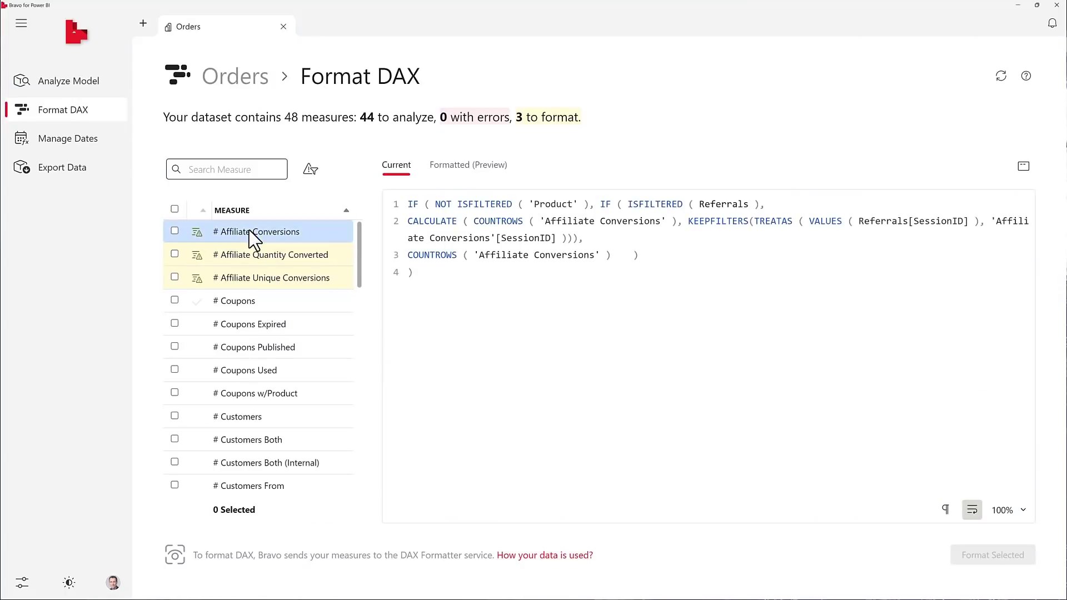
pyautogui.click(478, 181)
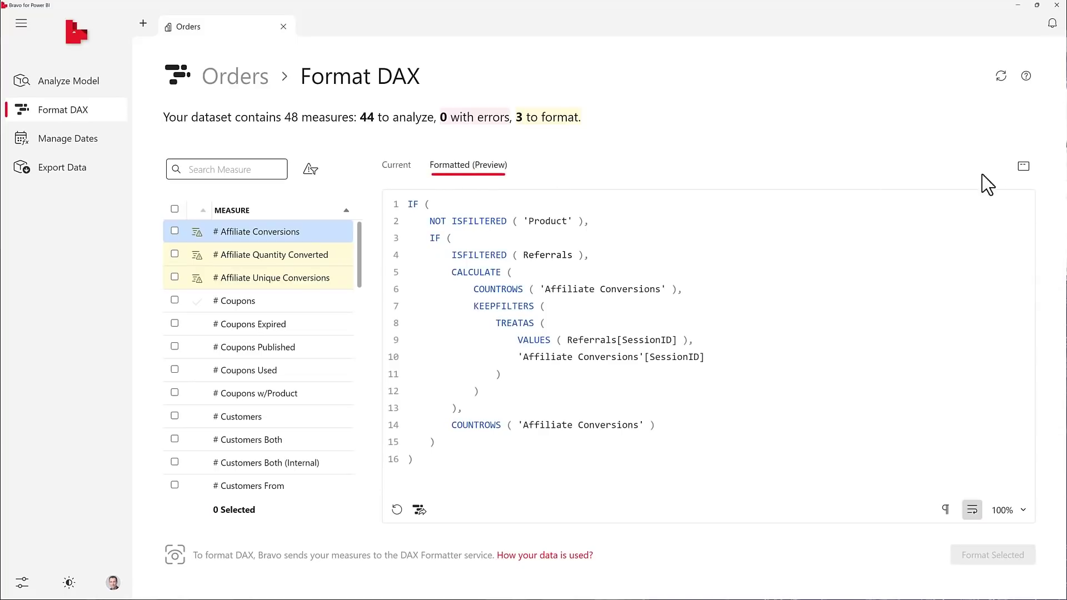
pyautogui.click(1023, 168)
pyautogui.click(1023, 168)
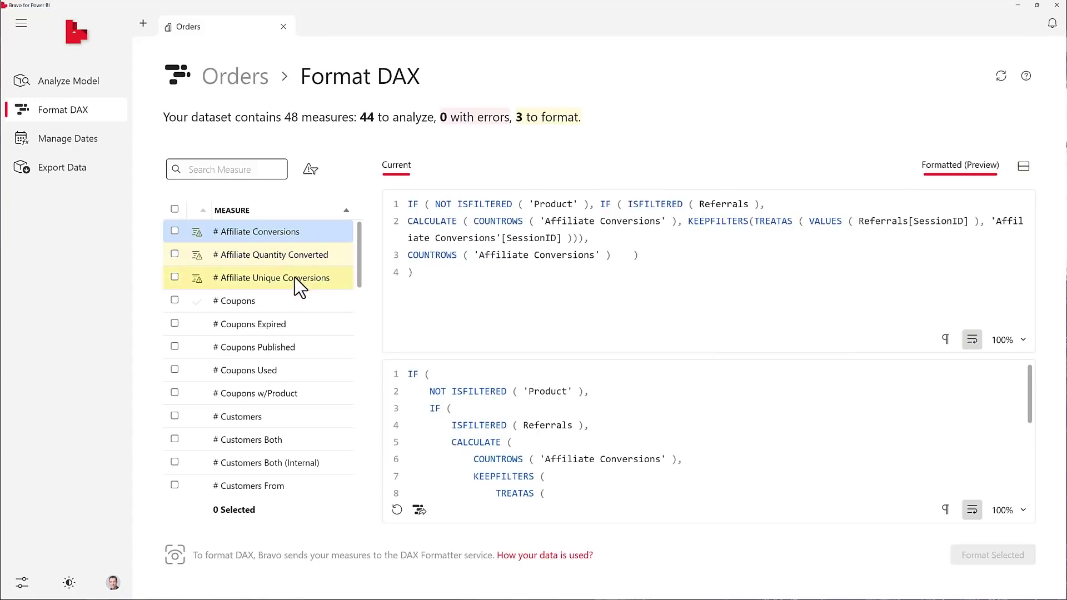
# - Generate the formatted preview for # Coupons Expired, then select # Coupons Published
pyautogui.click(281, 328)
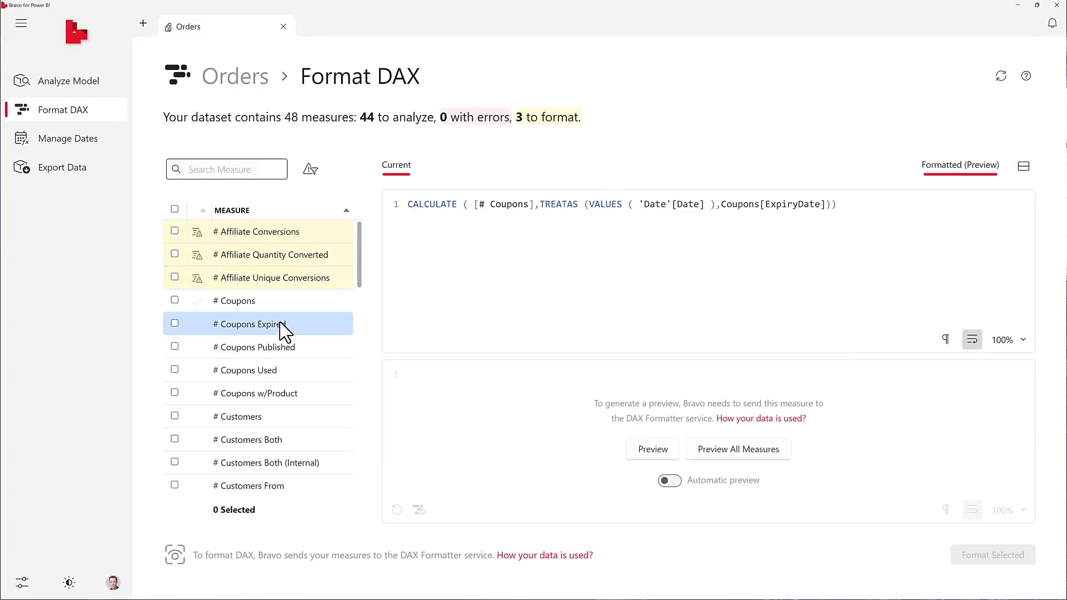
pyautogui.click(654, 451)
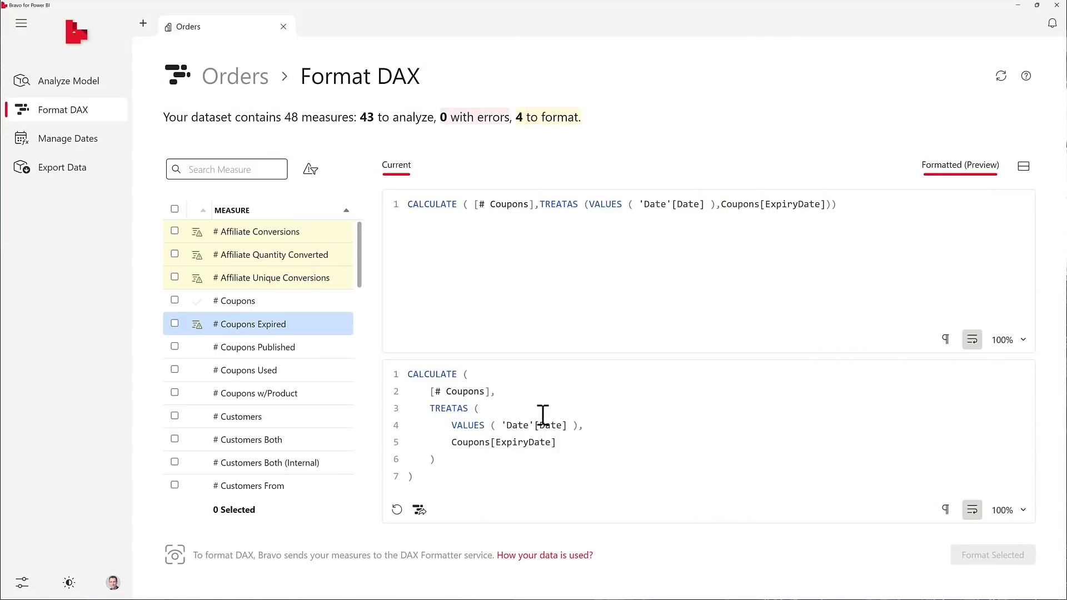
pyautogui.click(290, 348)
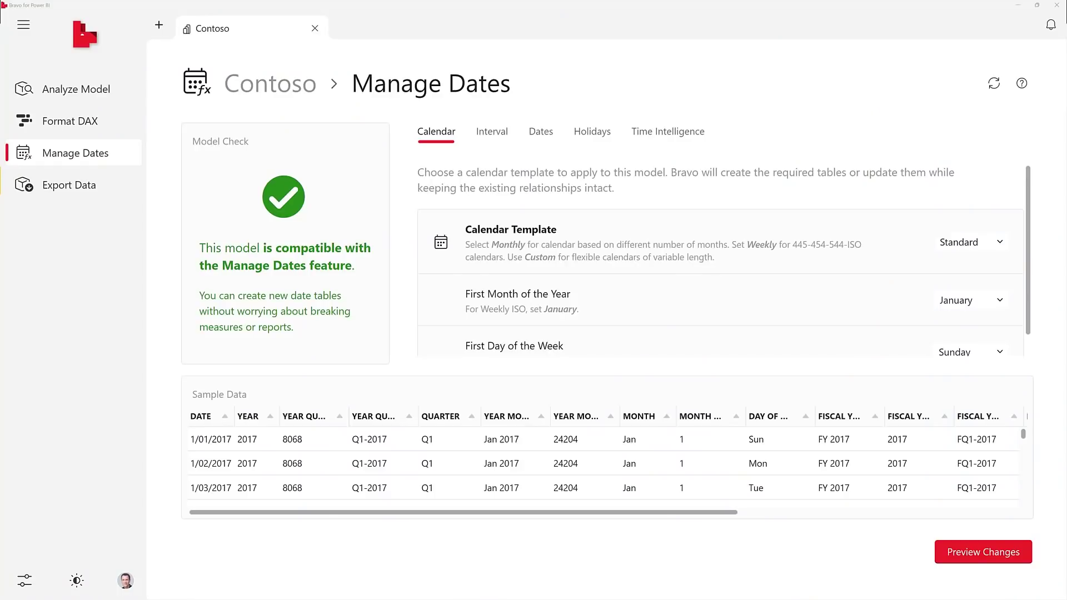
pyautogui.click(488, 145)
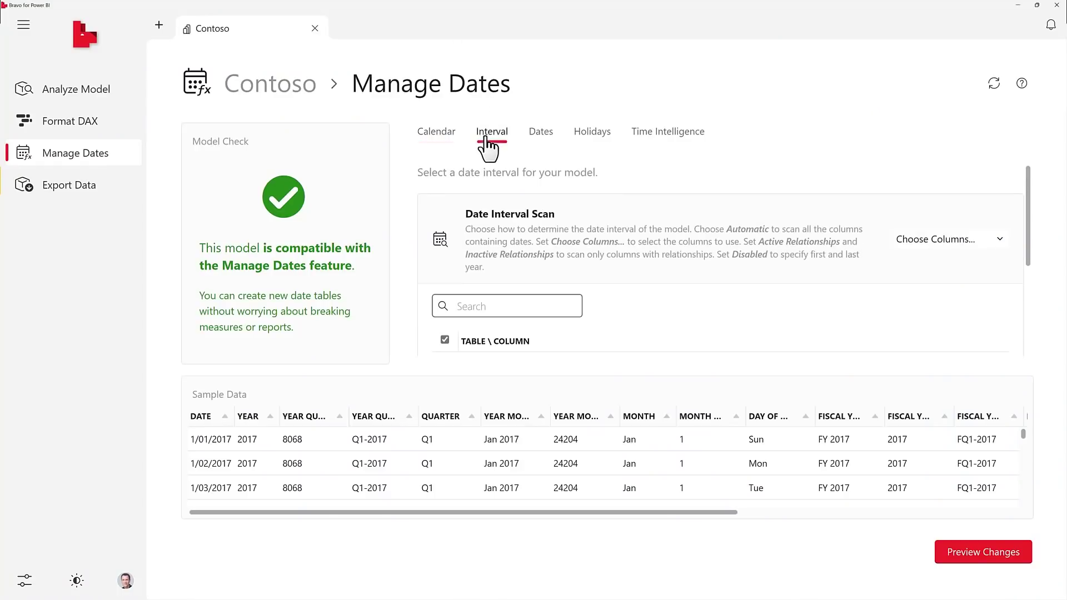
pyautogui.click(991, 239)
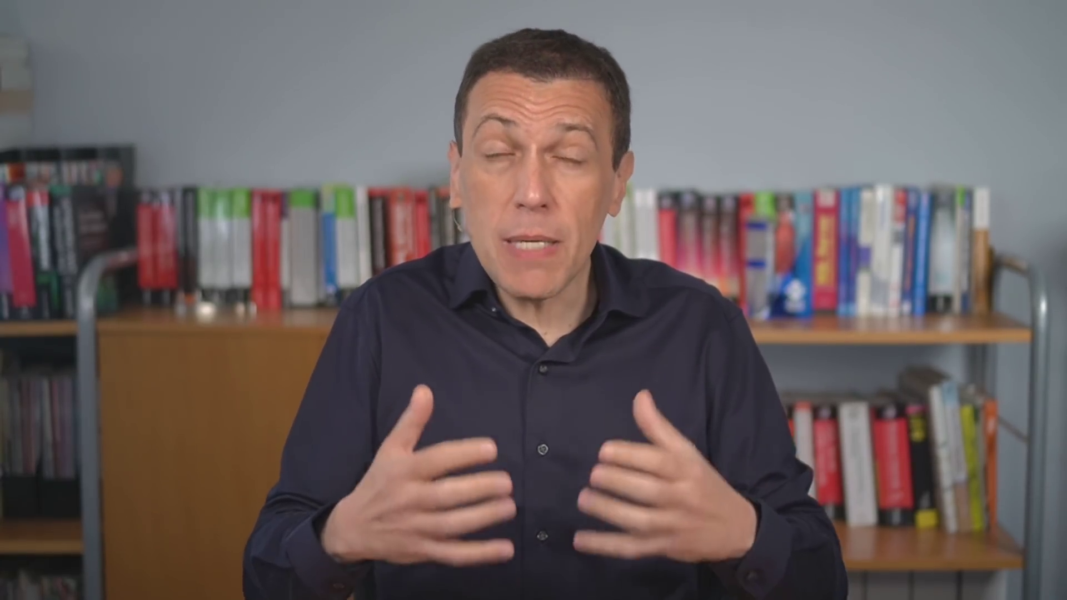
pyautogui.click(673, 135)
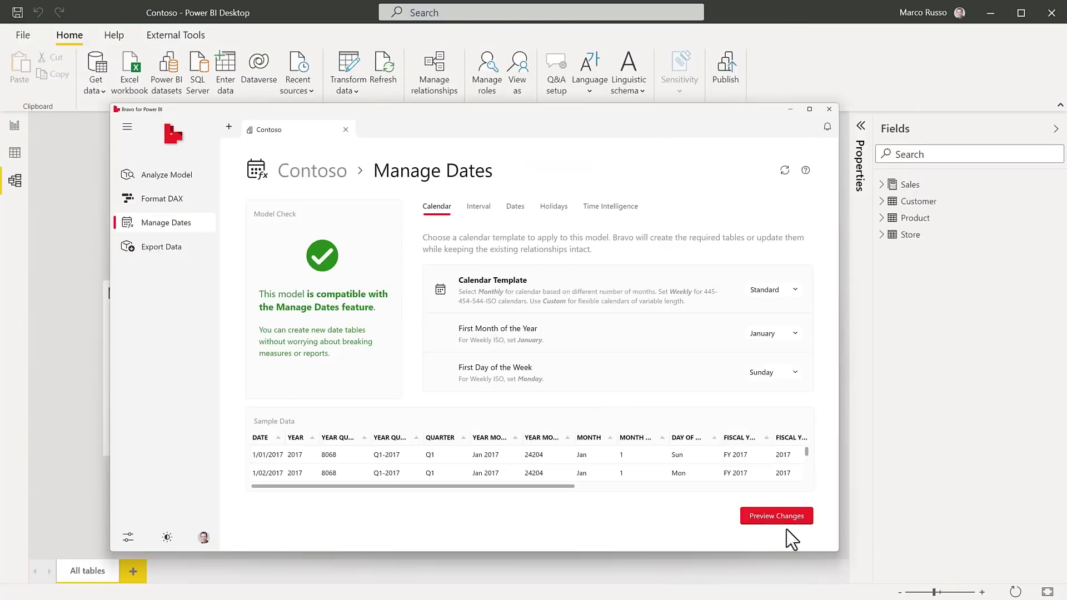
# - Preview and apply the Date and Holidays tables to Contoso, then close Bravo and scroll the diagram
pyautogui.click(787, 520)
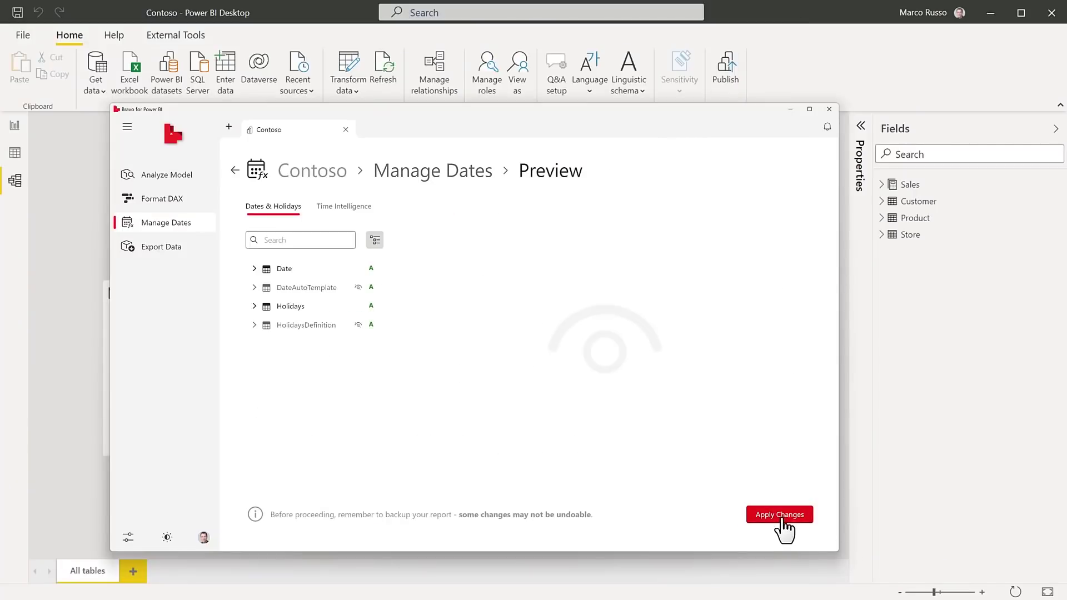
pyautogui.click(781, 515)
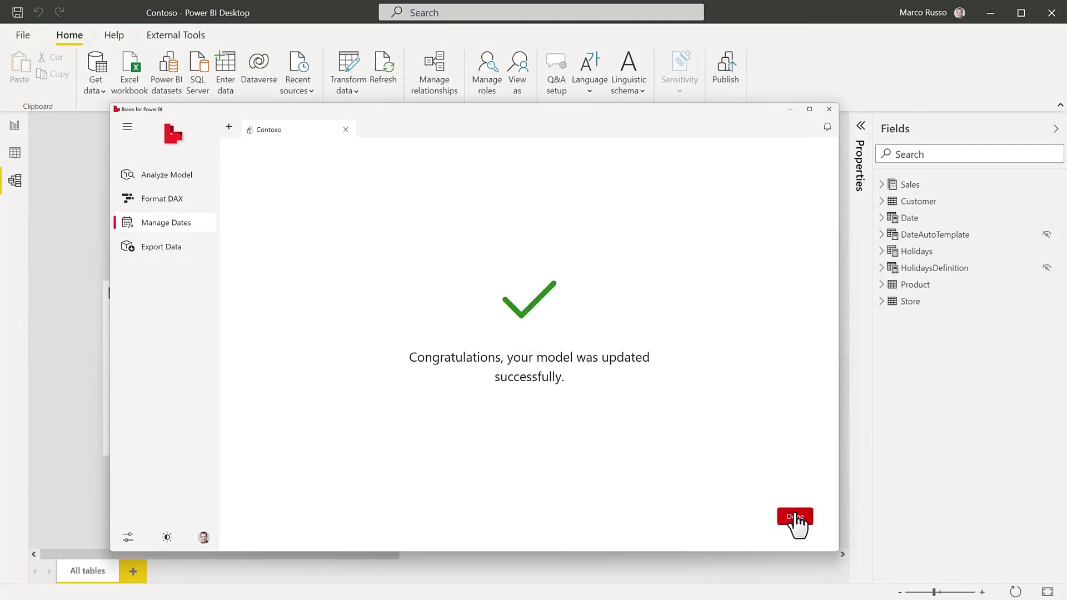
pyautogui.click(796, 522)
pyautogui.click(776, 7)
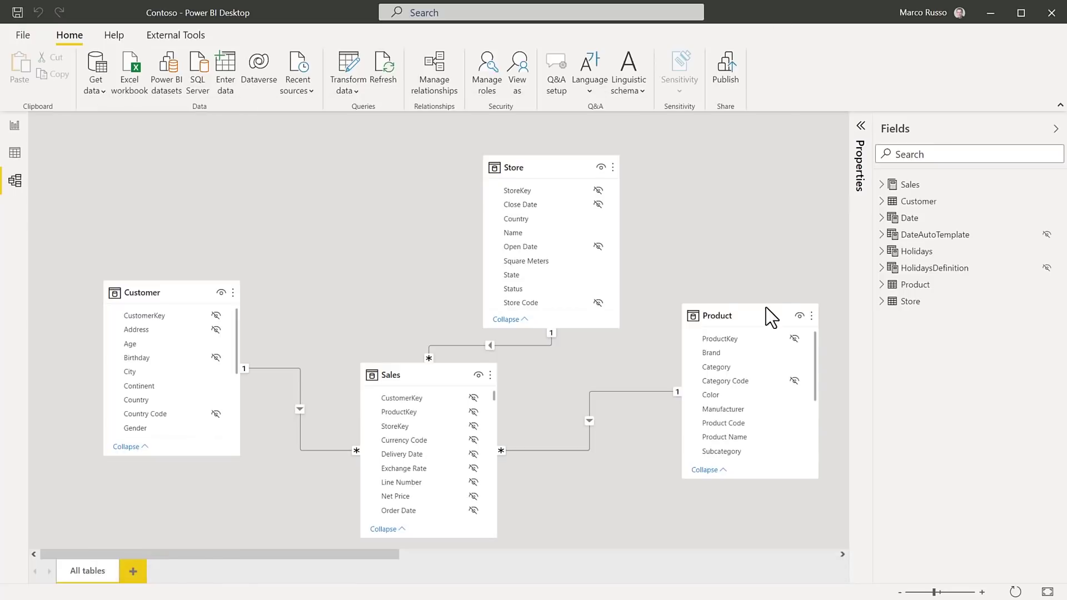
pyautogui.moveTo(360, 565); pyautogui.dragTo(451, 565)
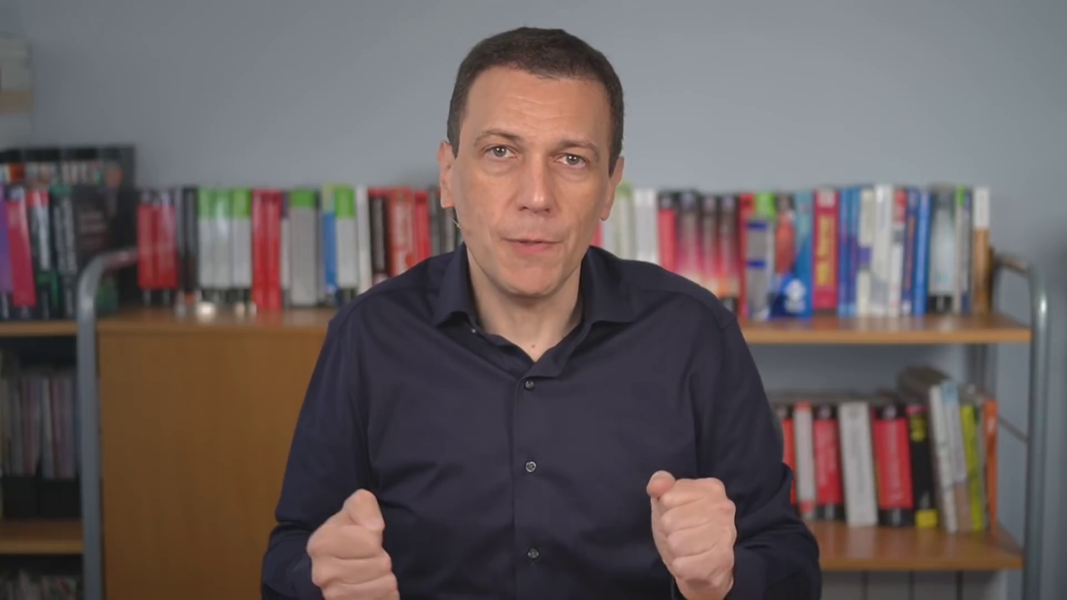